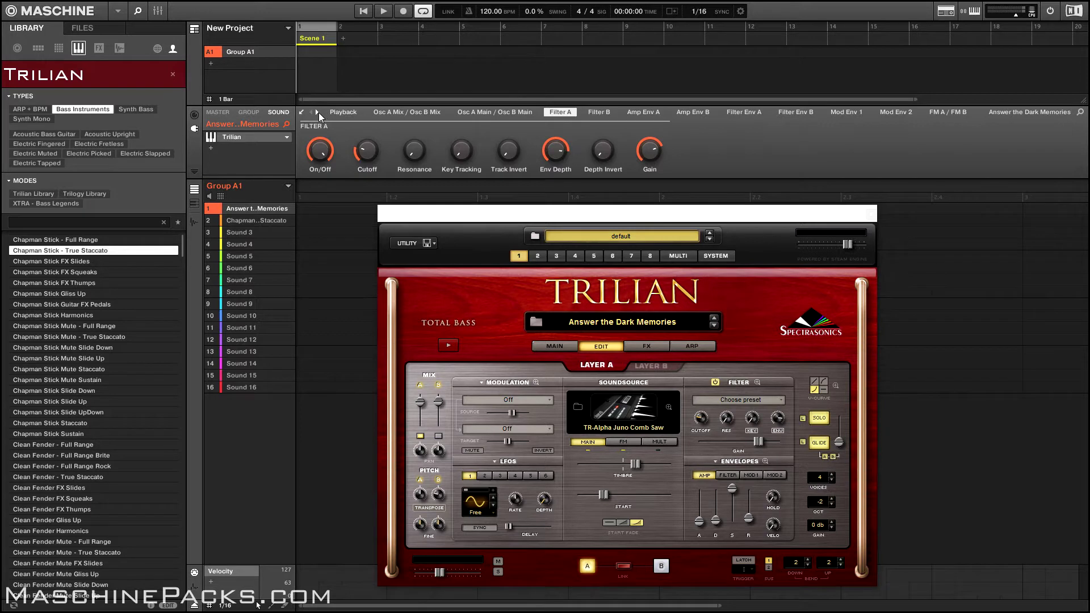
# Check the further parameter pages of the Answer the Dark Memories sound and return to the first set
pyautogui.click(318, 112)
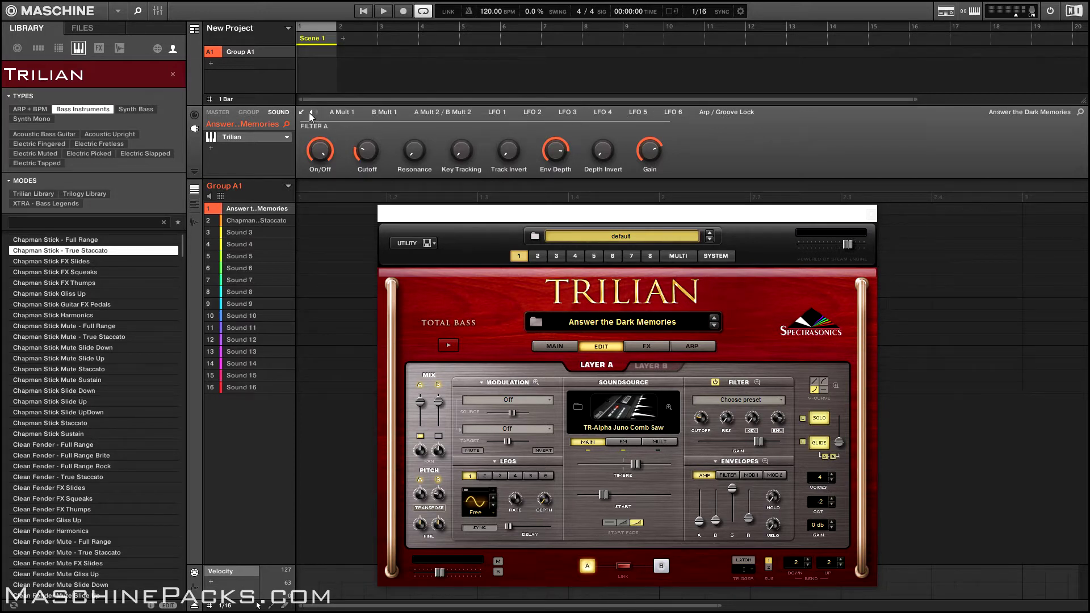
pyautogui.click(309, 113)
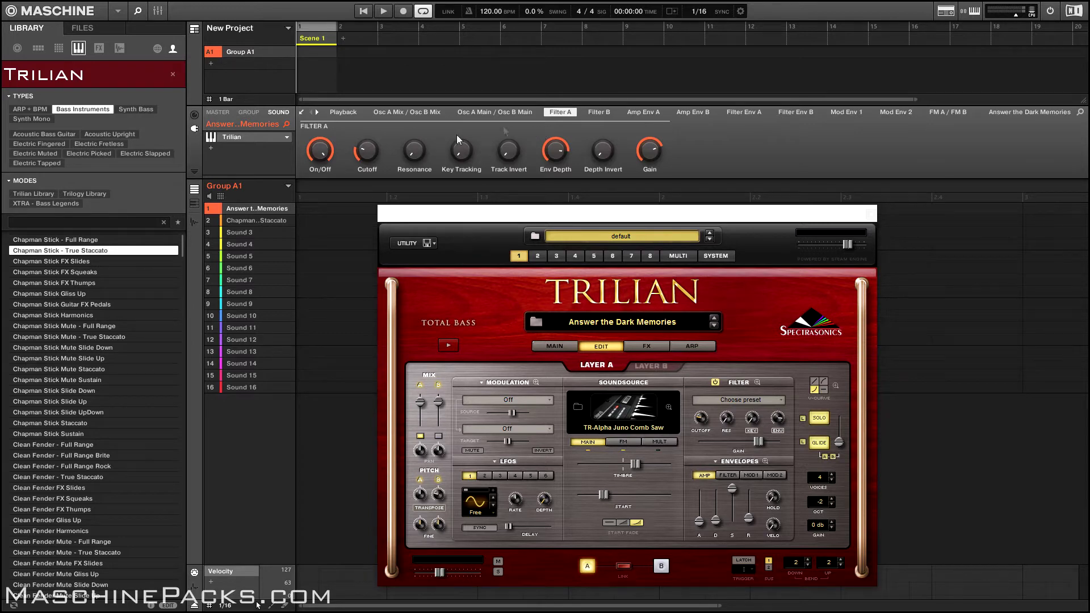
# Examine the Chapman Stick sound's main plugin page and its volume, mix, echo, envelope, filter and modulation parameter pages
pyautogui.click(252, 221)
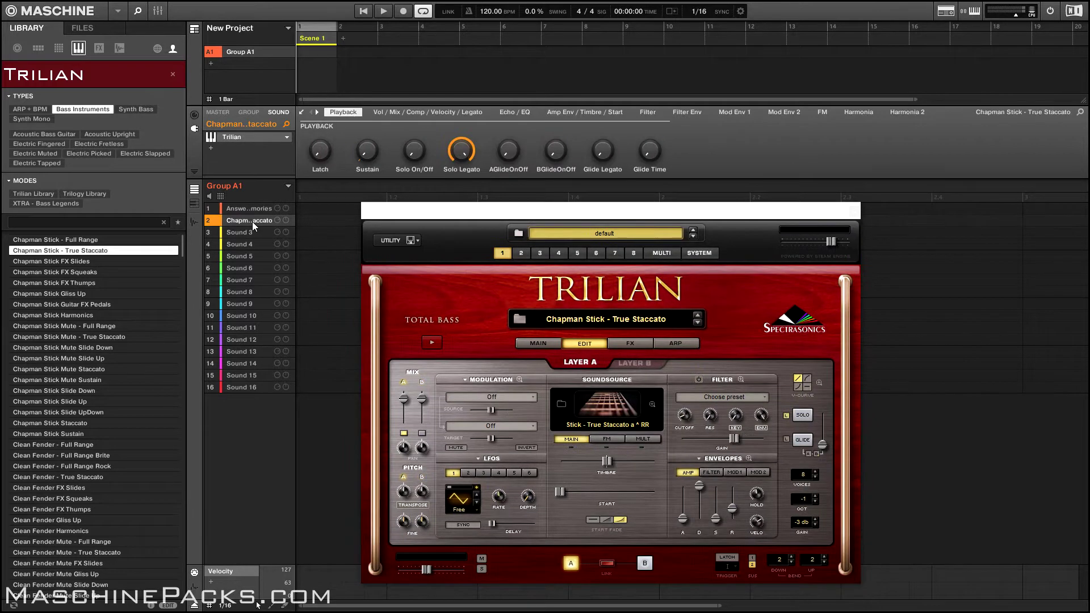
pyautogui.click(533, 343)
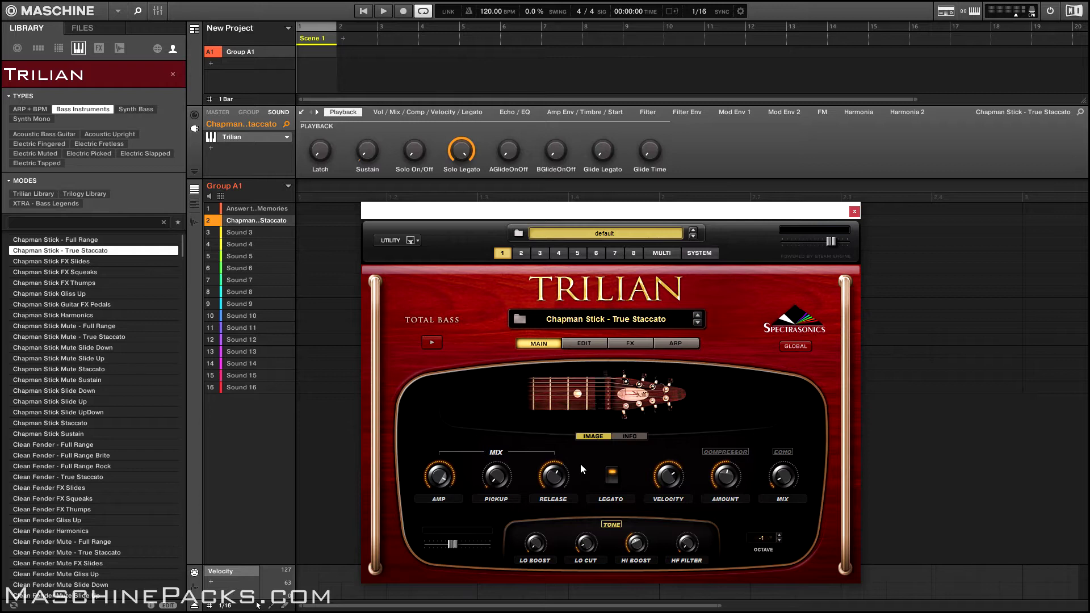
pyautogui.click(423, 112)
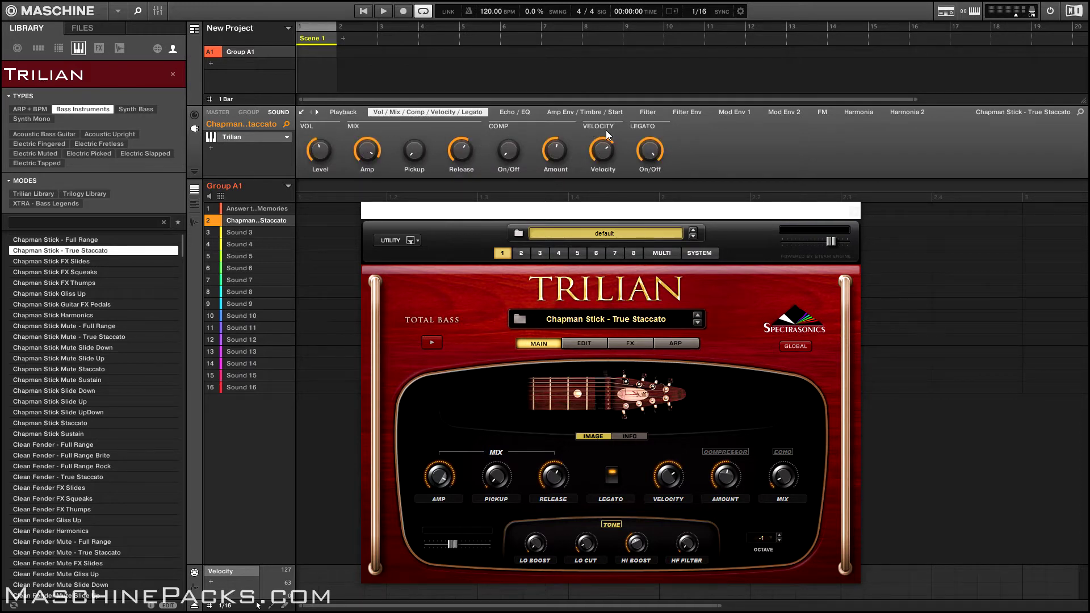
pyautogui.click(521, 115)
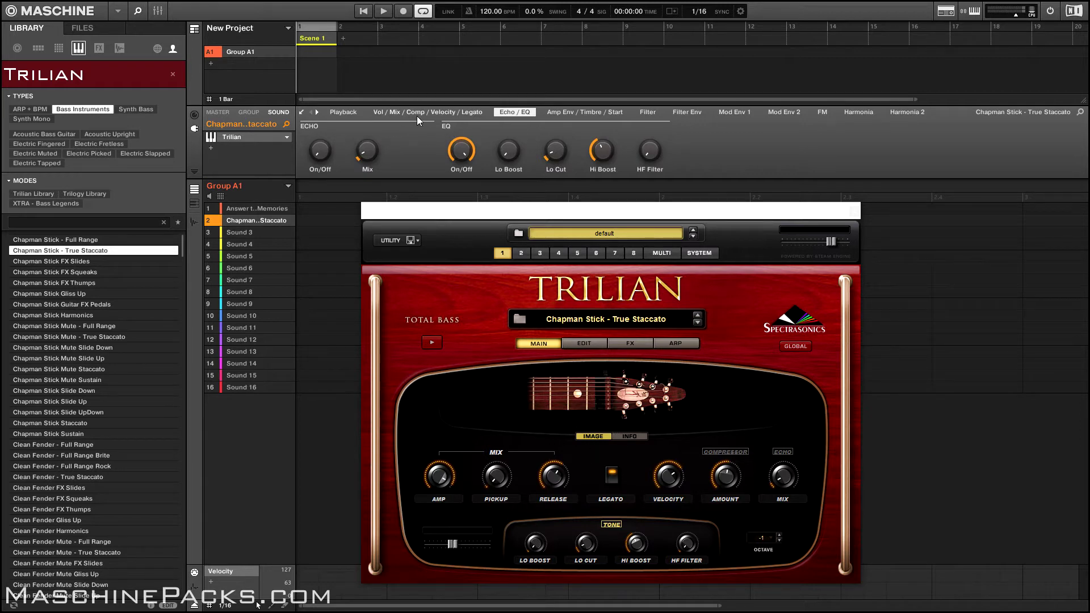
pyautogui.click(449, 114)
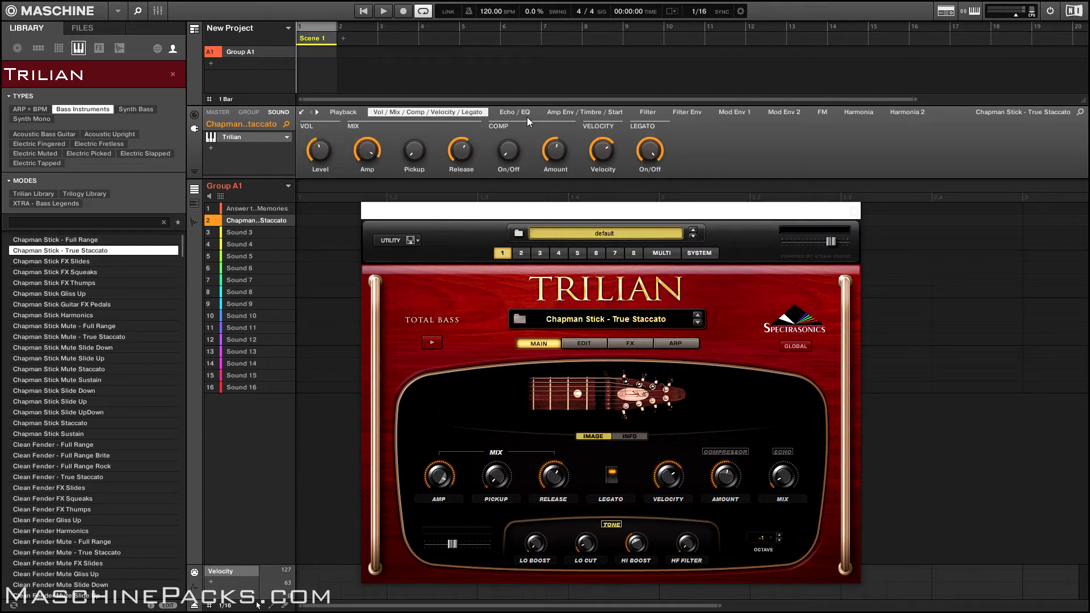
pyautogui.click(591, 113)
pyautogui.click(687, 113)
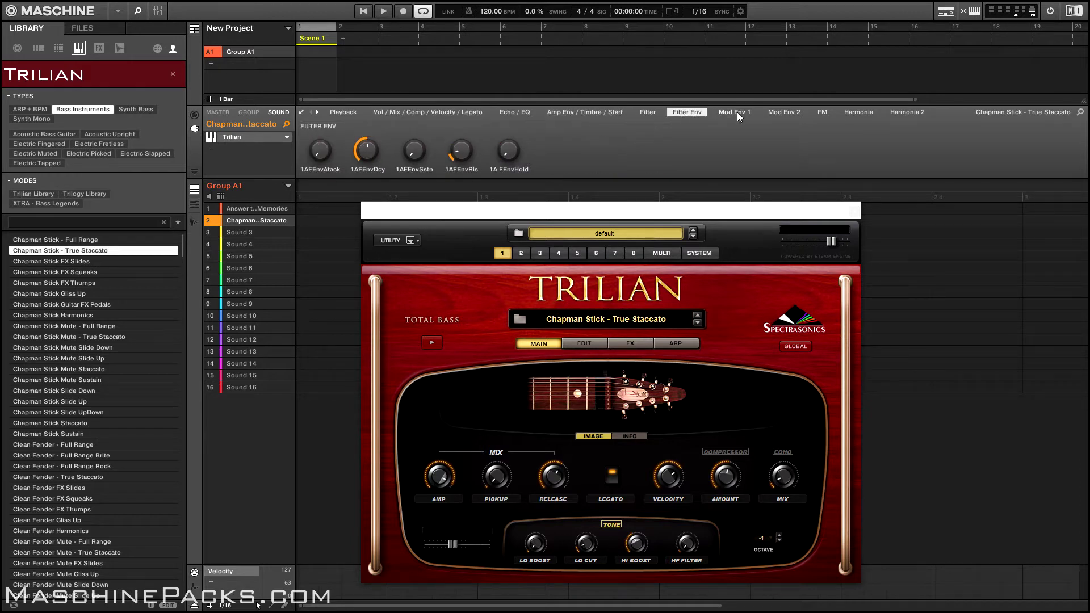
pyautogui.click(734, 111)
pyautogui.click(648, 112)
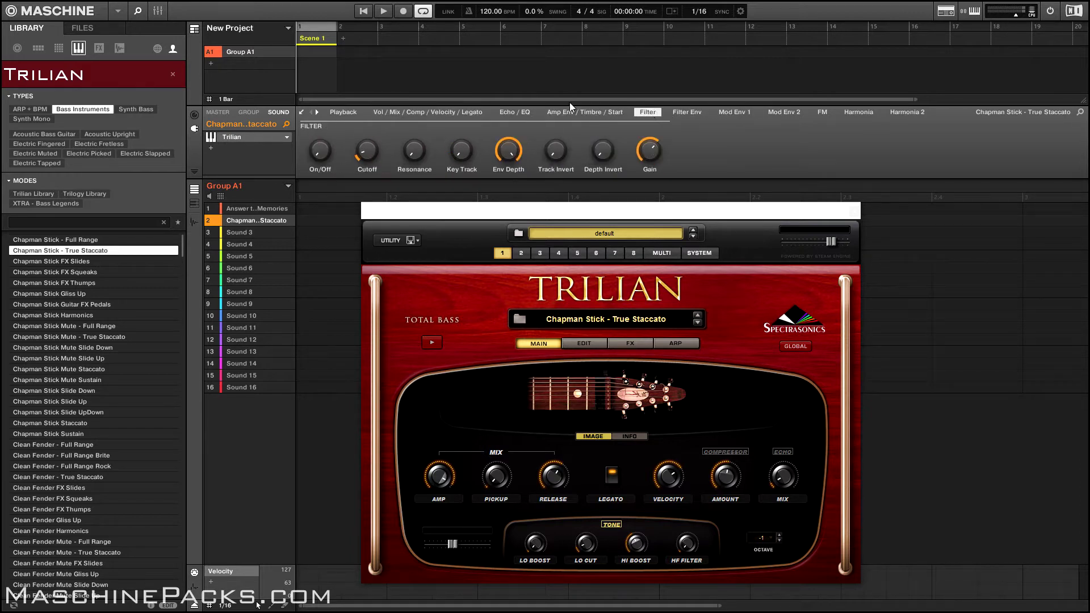
pyautogui.click(410, 113)
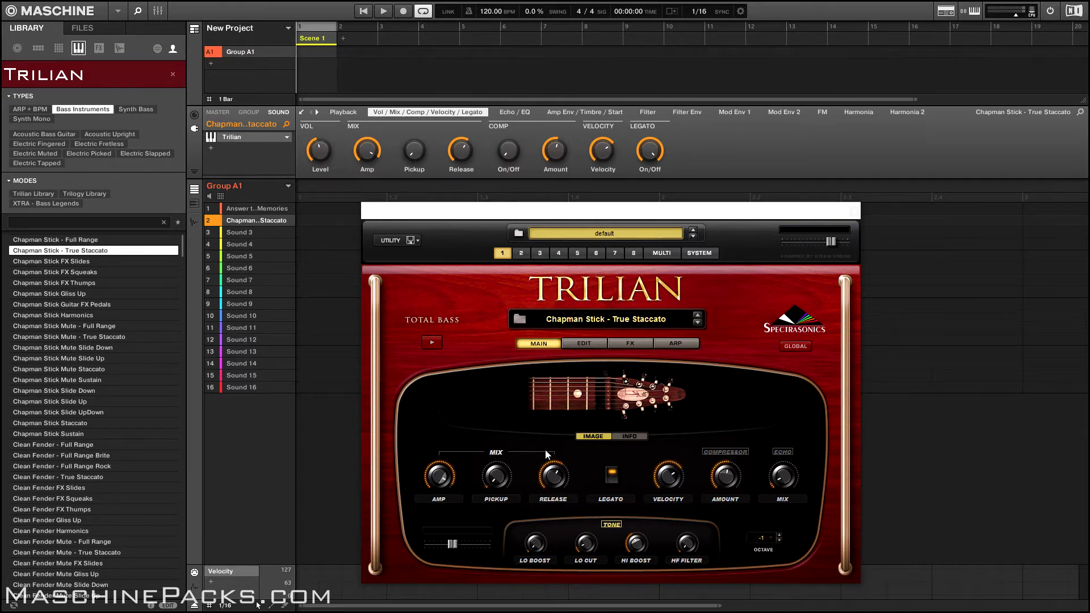
# Select the Answer the Dark Memories sound and look through the ARP + BPM, Bass Instruments, Synth Bass and Synth Mono preset types
pyautogui.click(258, 210)
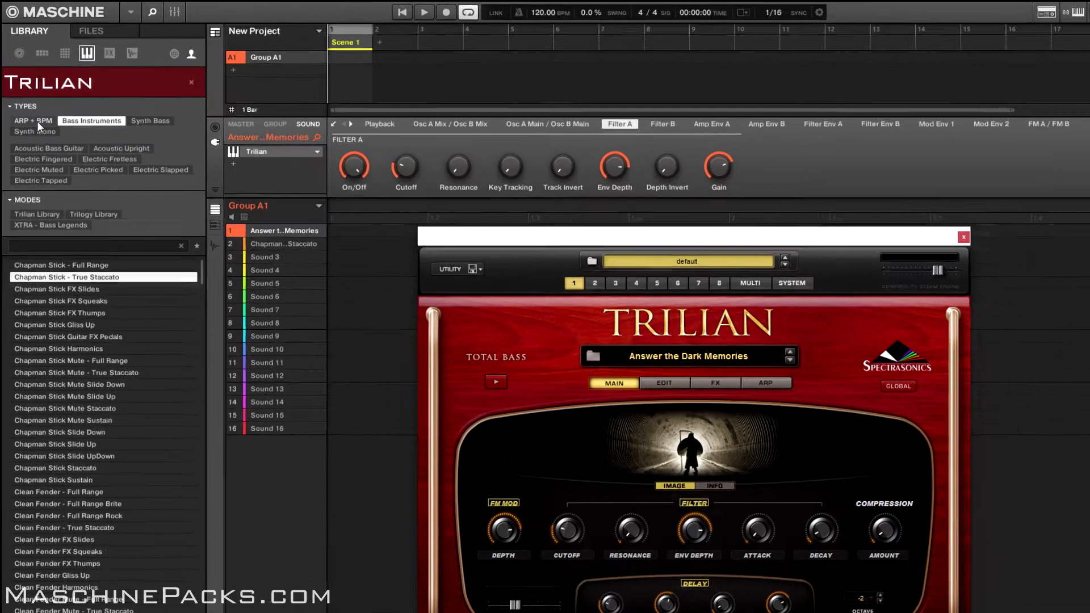
pyautogui.click(31, 109)
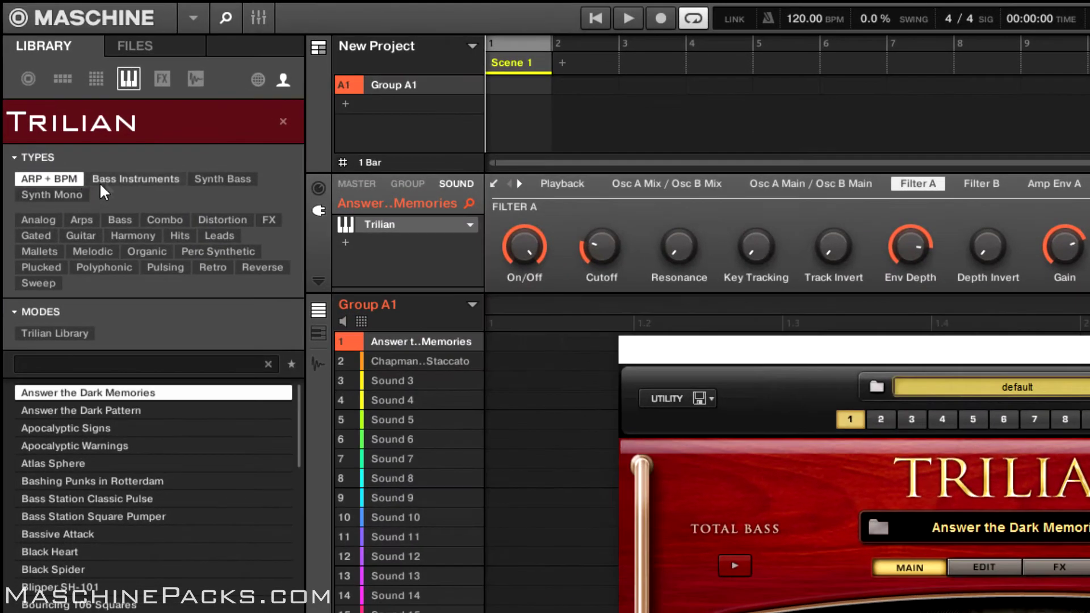
pyautogui.click(122, 179)
pyautogui.click(212, 180)
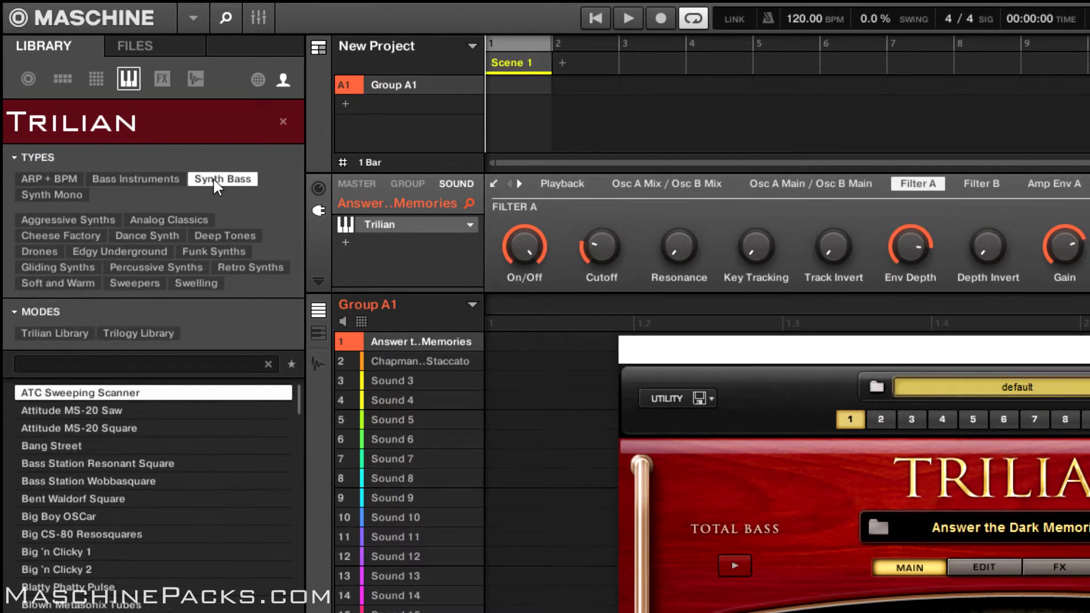
pyautogui.click(54, 194)
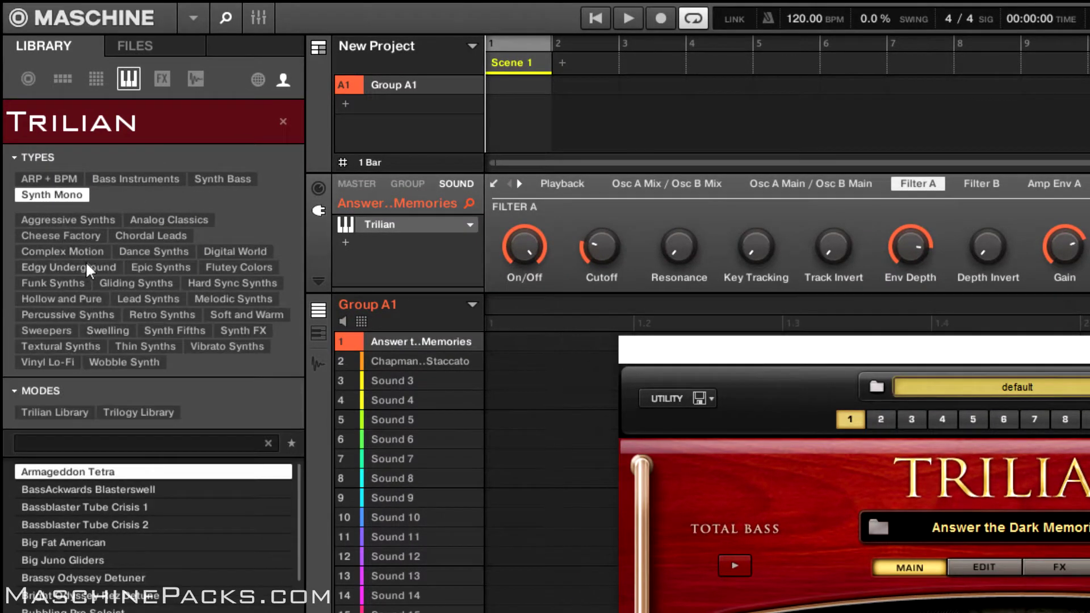
# Filter the presets to Synth Bass, Analog Classics and Trilogy Library, and load TR-Big Ol' Moog into the first sound
pyautogui.click(222, 179)
pyautogui.click(171, 221)
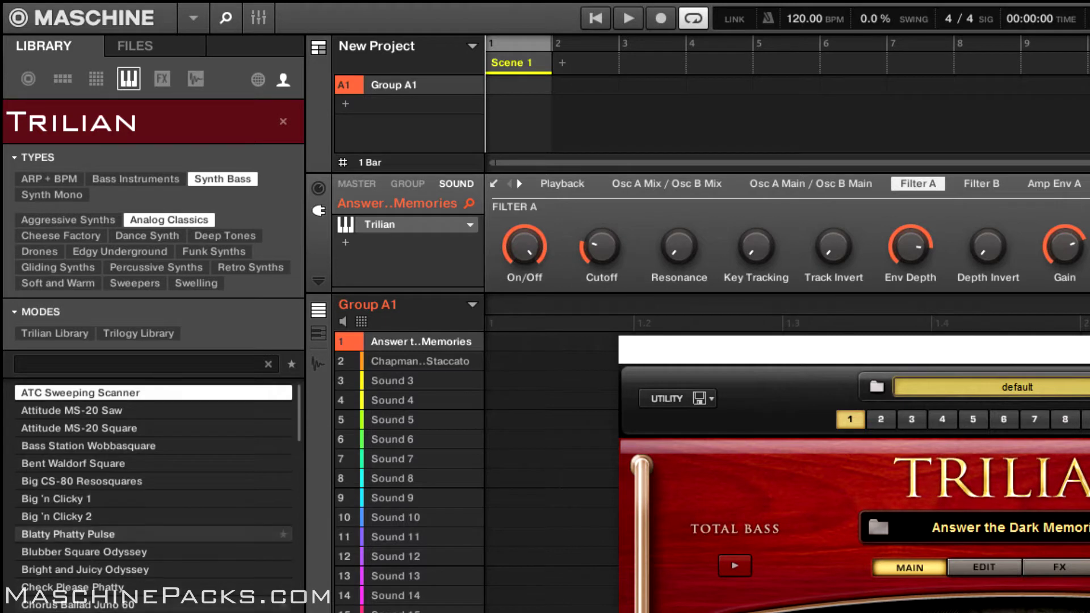
pyautogui.click(146, 334)
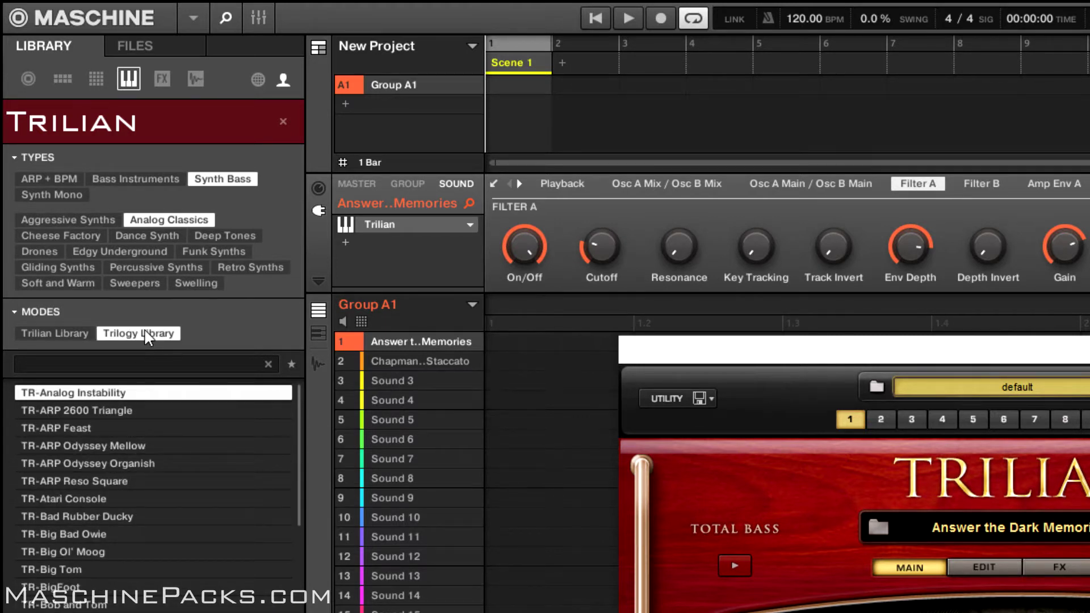
pyautogui.click(75, 330)
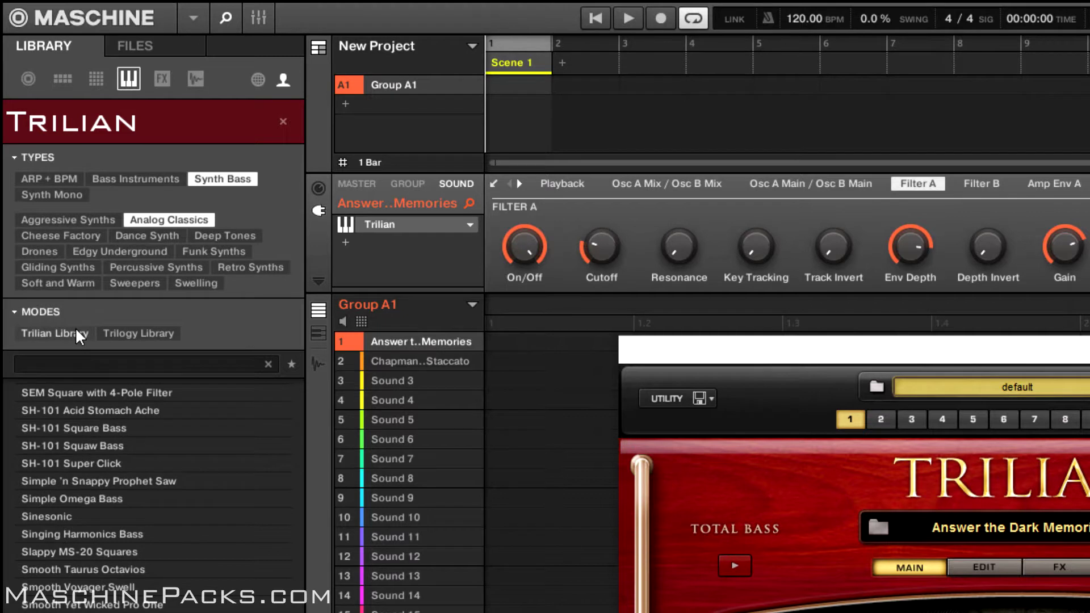
pyautogui.click(145, 334)
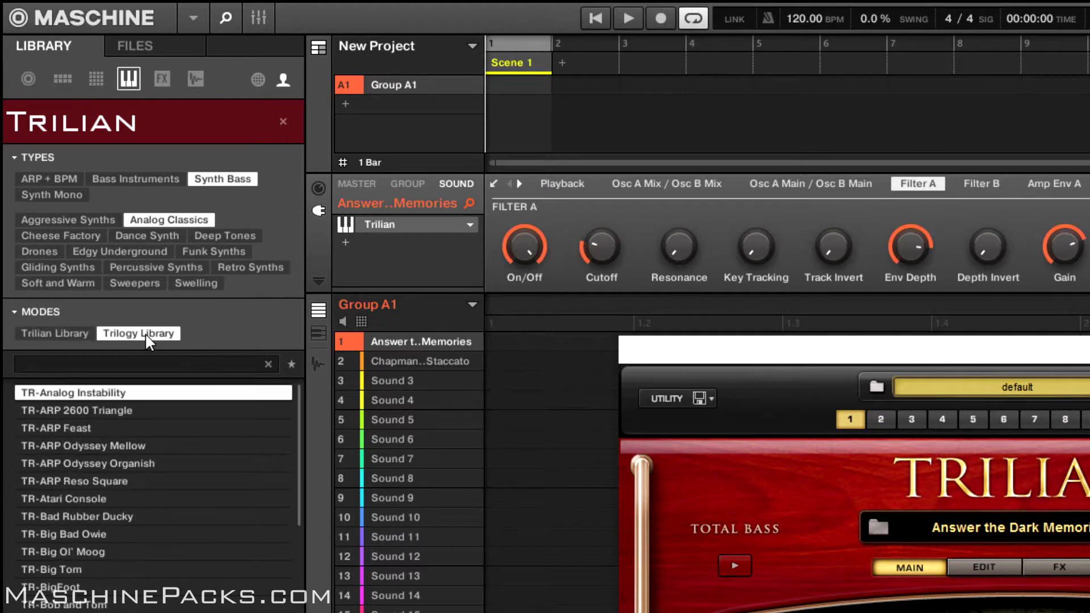
pyautogui.click(74, 553)
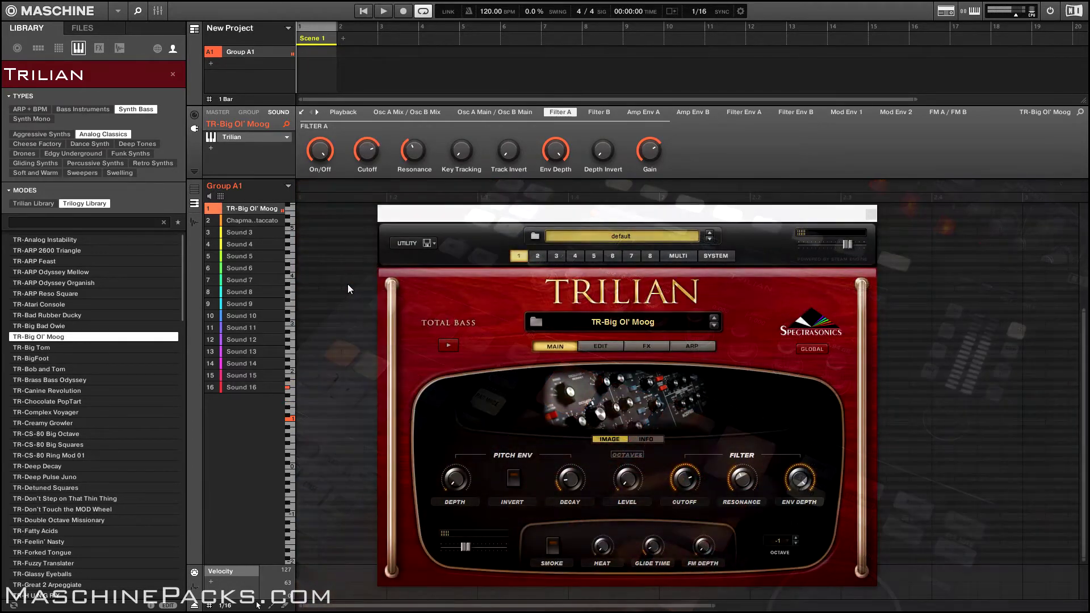
# View the available instruments by category and reopen the Trilian preset library under Bass
pyautogui.click(167, 81)
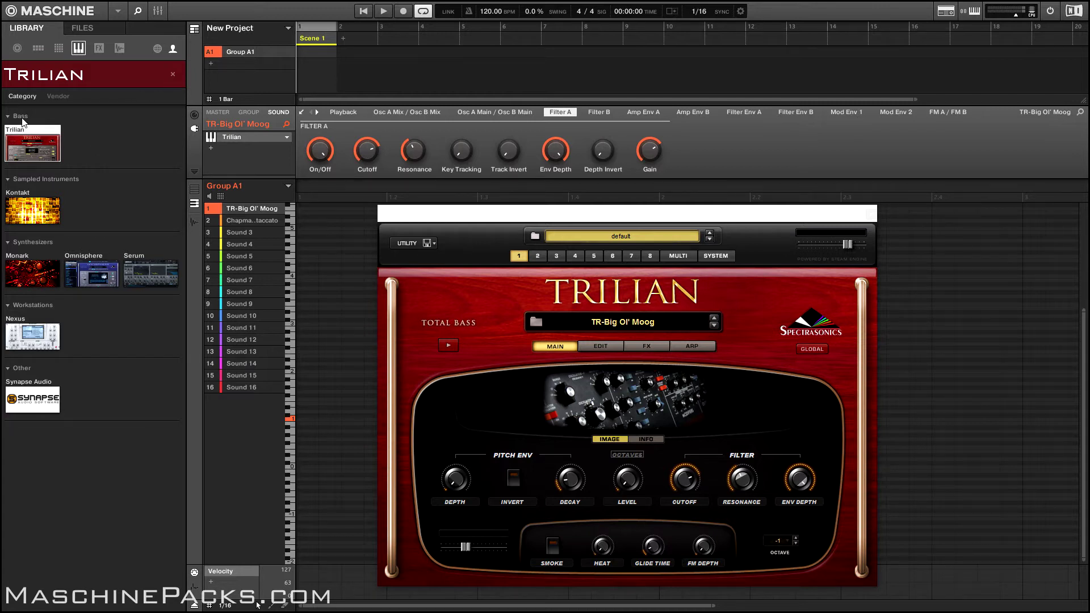
pyautogui.click(32, 149)
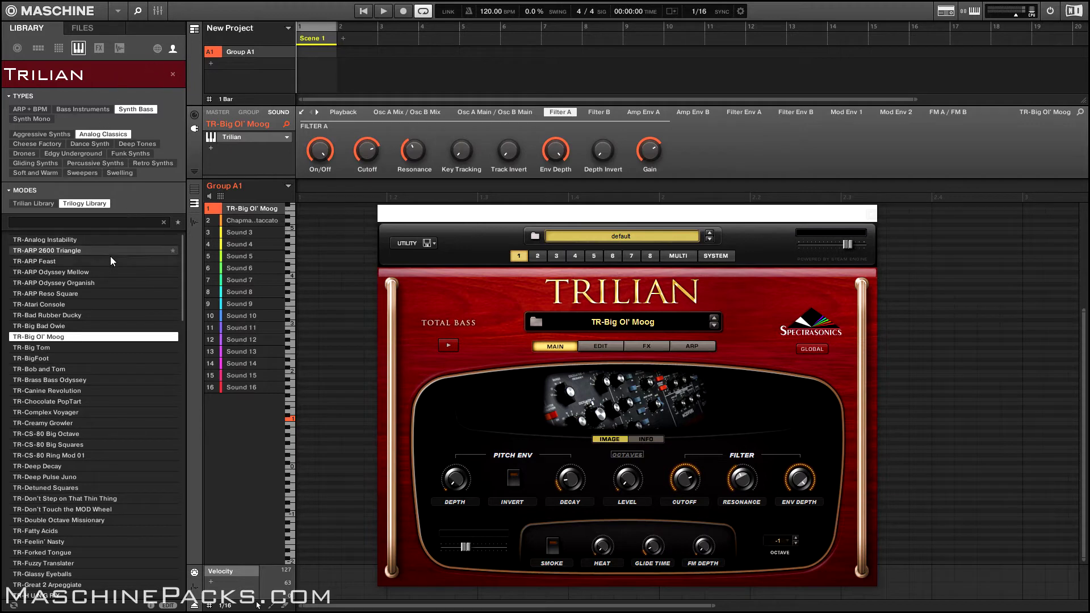
# Load Rock P-Bass Pick - True Staccato into the second sound, filtering by Bass Instruments, Electric Picked and Trilian Library
pyautogui.click(251, 221)
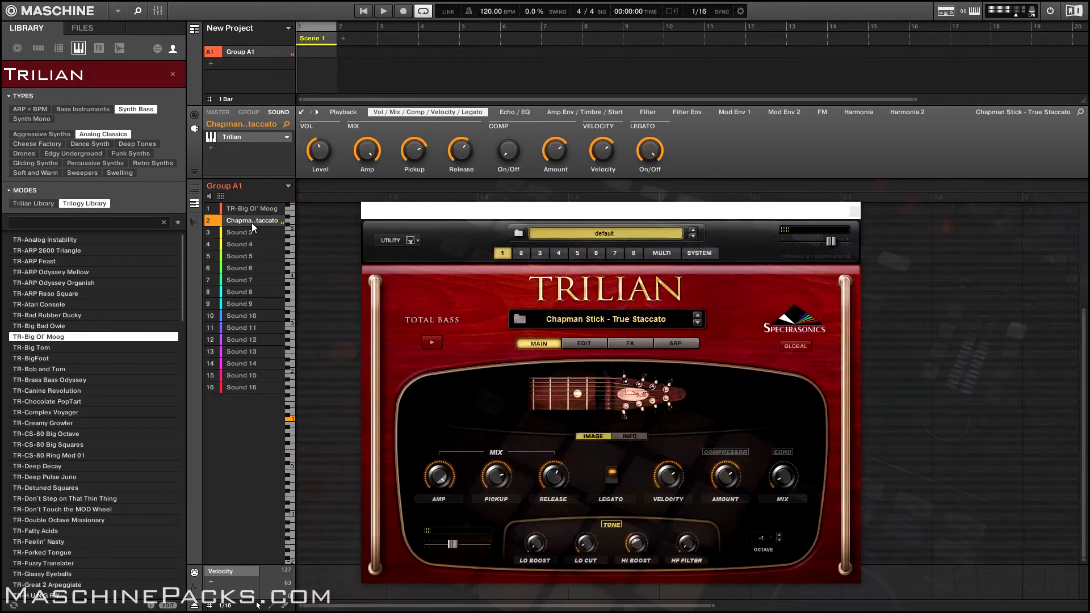
pyautogui.click(83, 108)
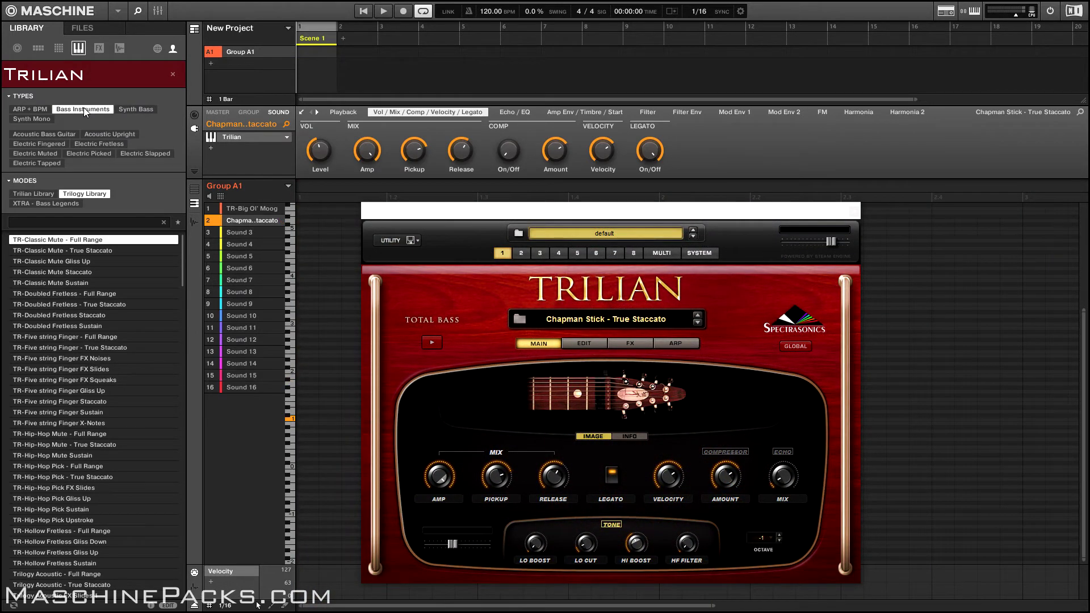
pyautogui.click(92, 195)
pyautogui.click(45, 193)
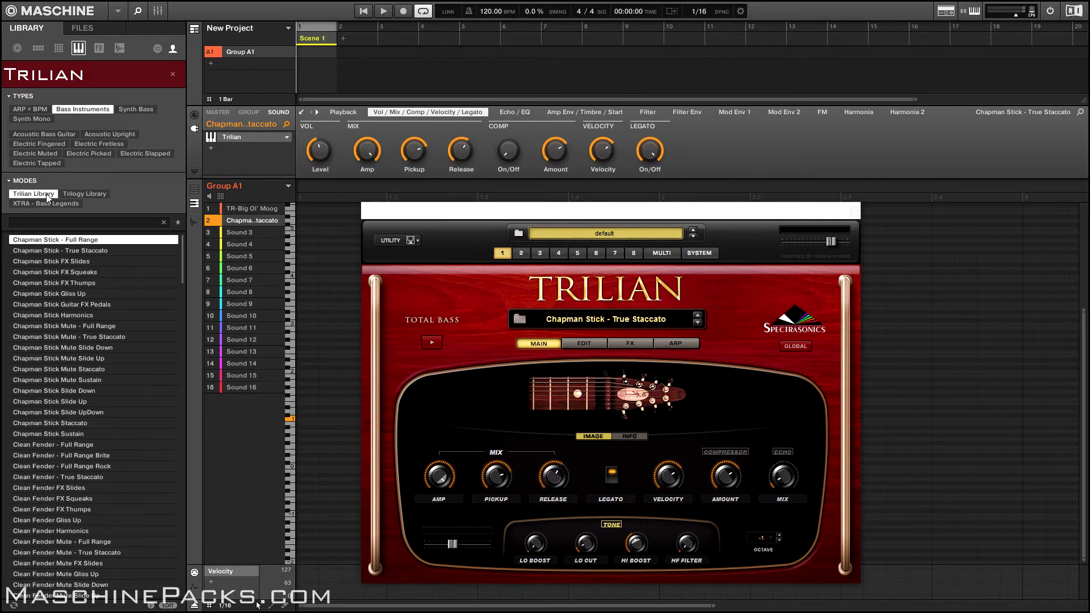
pyautogui.click(93, 153)
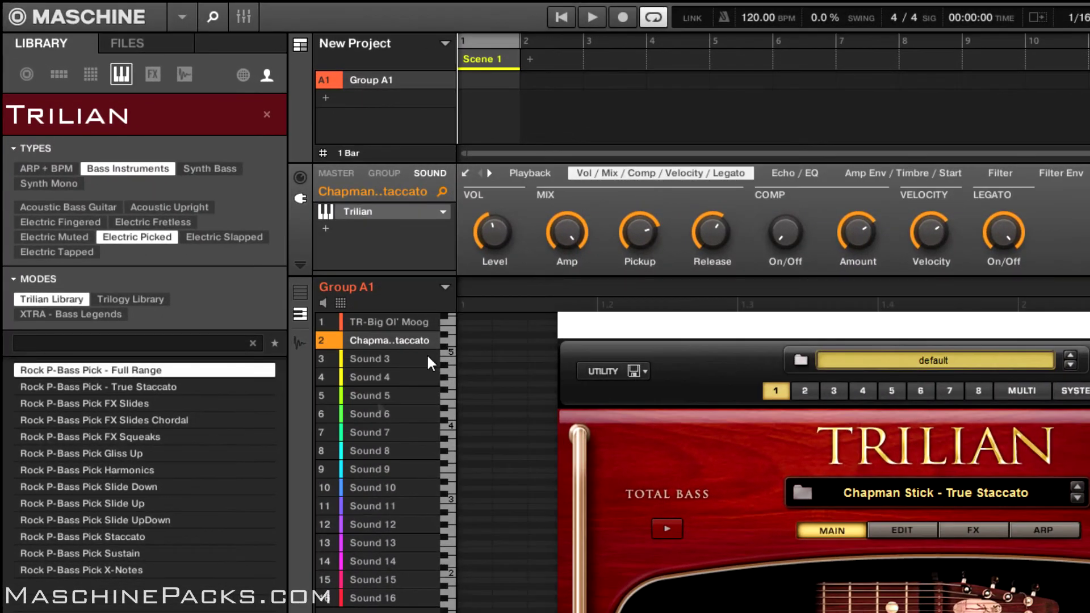
pyautogui.click(125, 387)
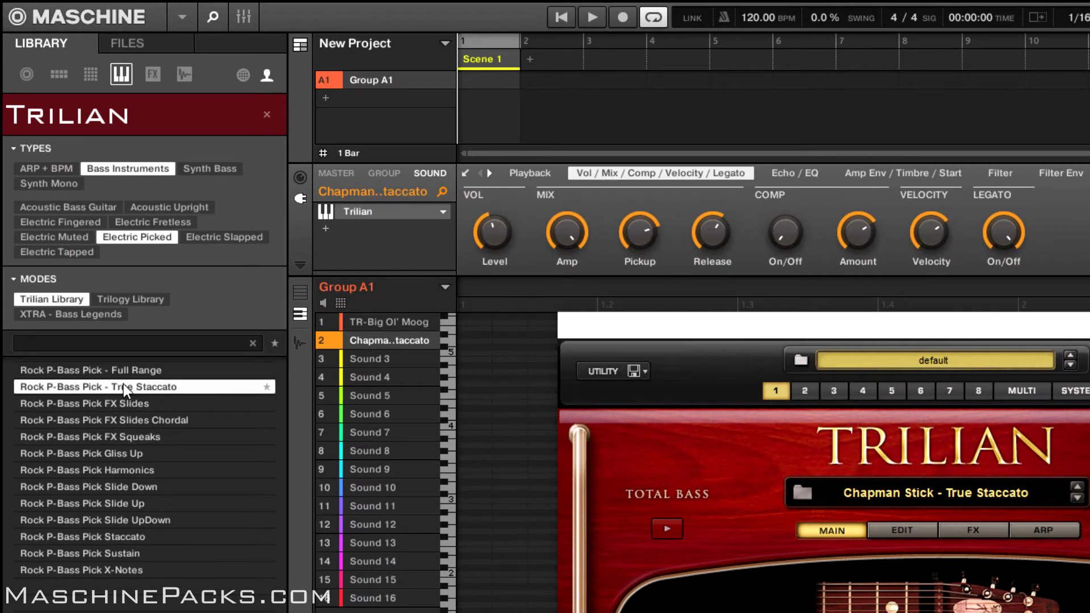
# Examine the Rock P-Bass Pick sound's Vol / Mix / Comp / Legato and Drive / Amp Sim parameter pages
pyautogui.click(625, 173)
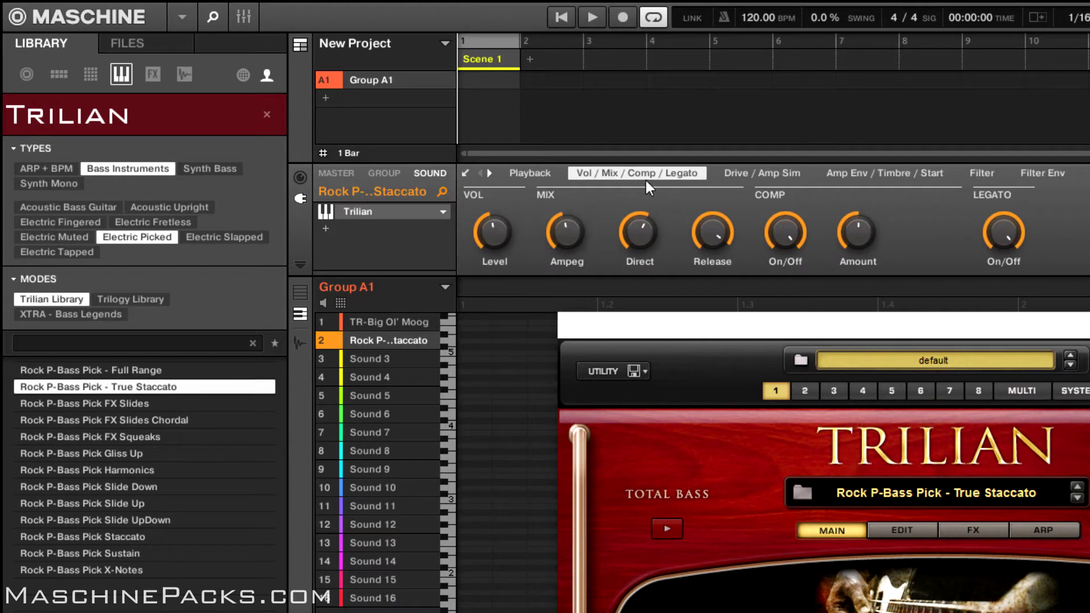
pyautogui.click(754, 177)
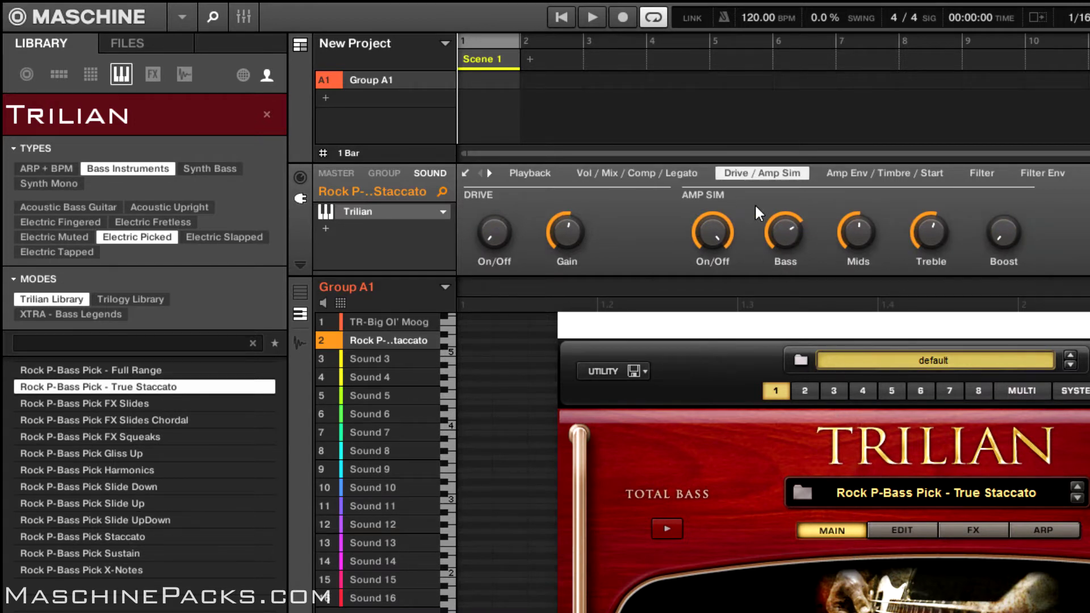
pyautogui.click(660, 174)
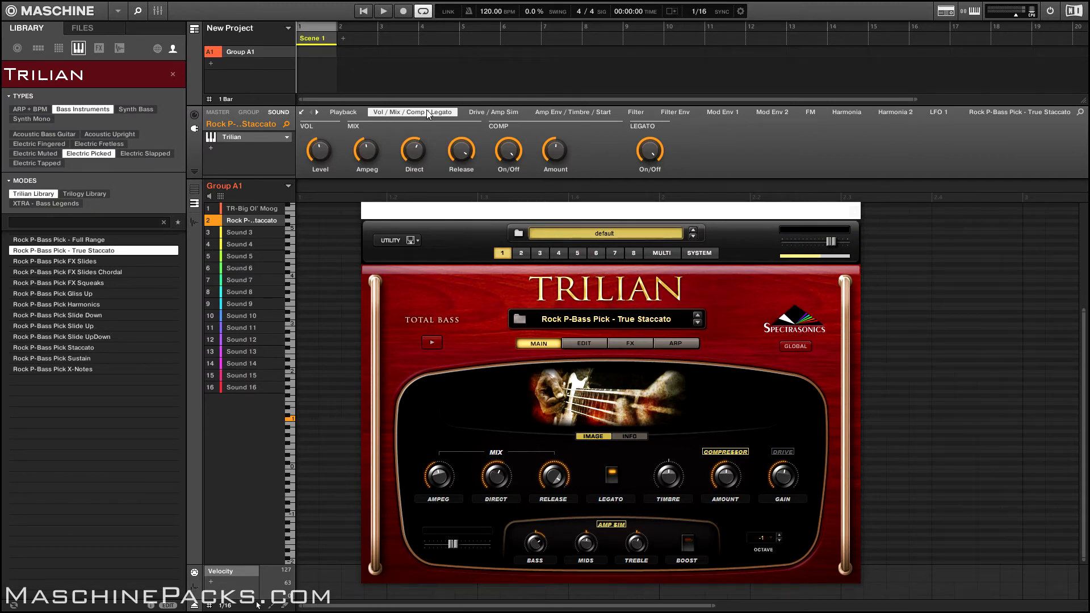
# Load Hardcore Slap Gliss Up from the Electric Slapped presets and show its Mix / FX / Comp / Legato parameters
pyautogui.click(147, 155)
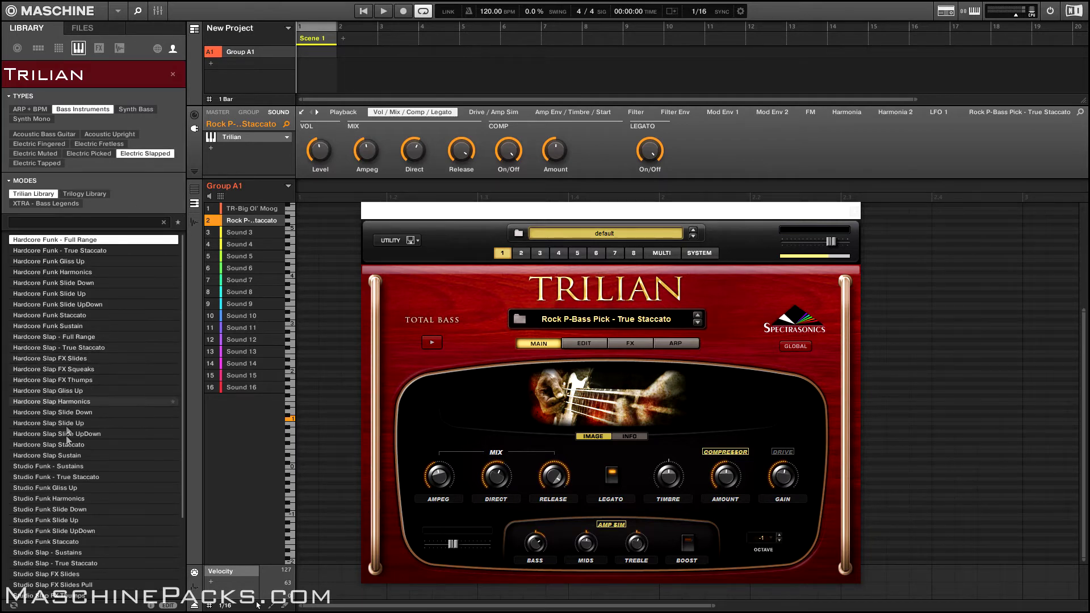
pyautogui.click(56, 391)
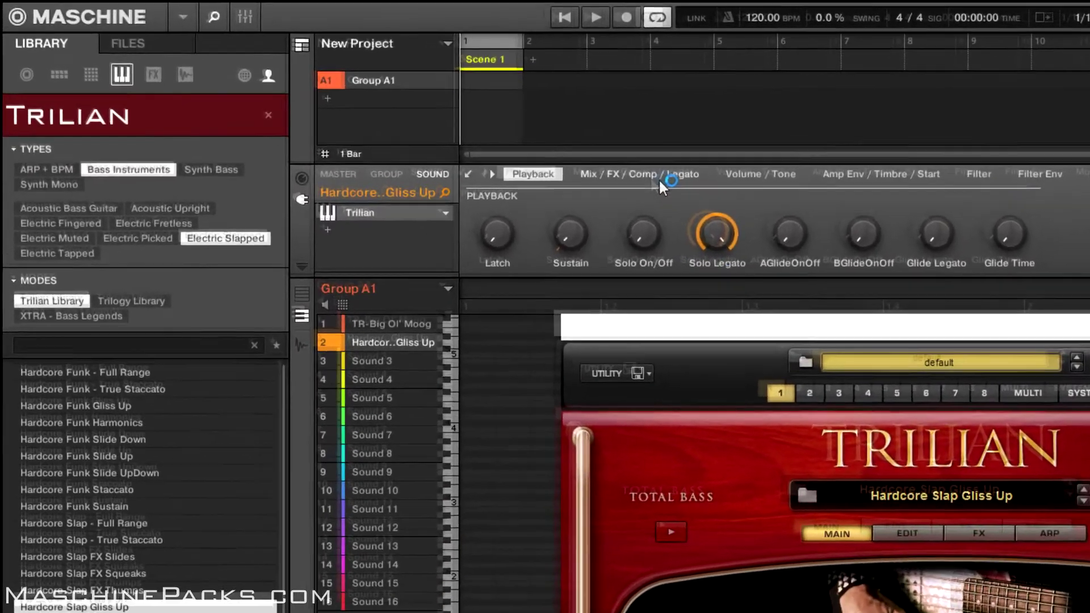
pyautogui.click(426, 114)
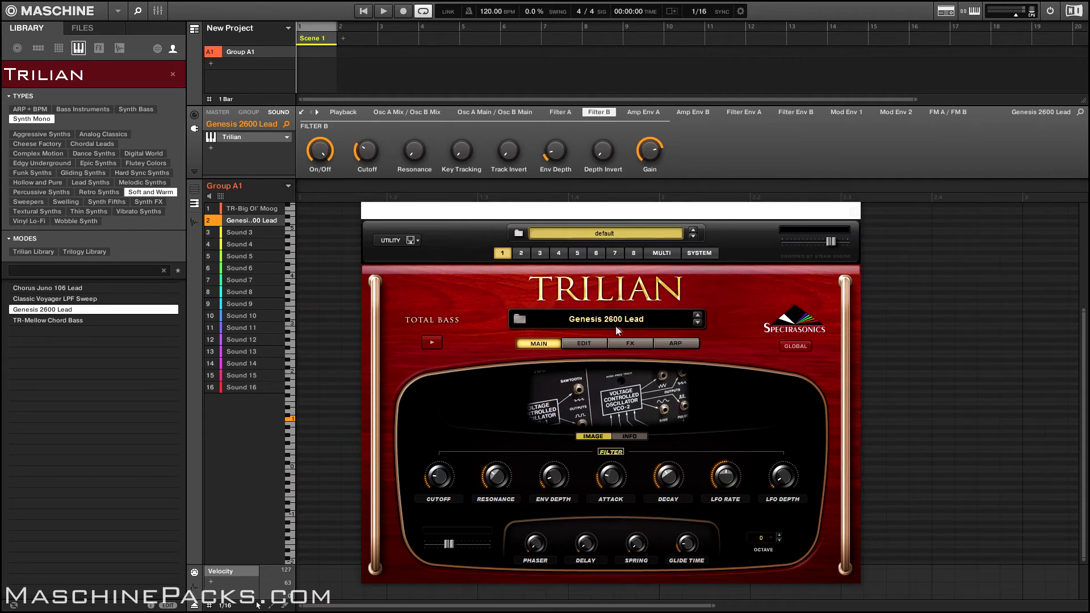
# Show the detailed edit page of the Genesis 2600 Lead patch in the Trilian plugin
pyautogui.click(588, 344)
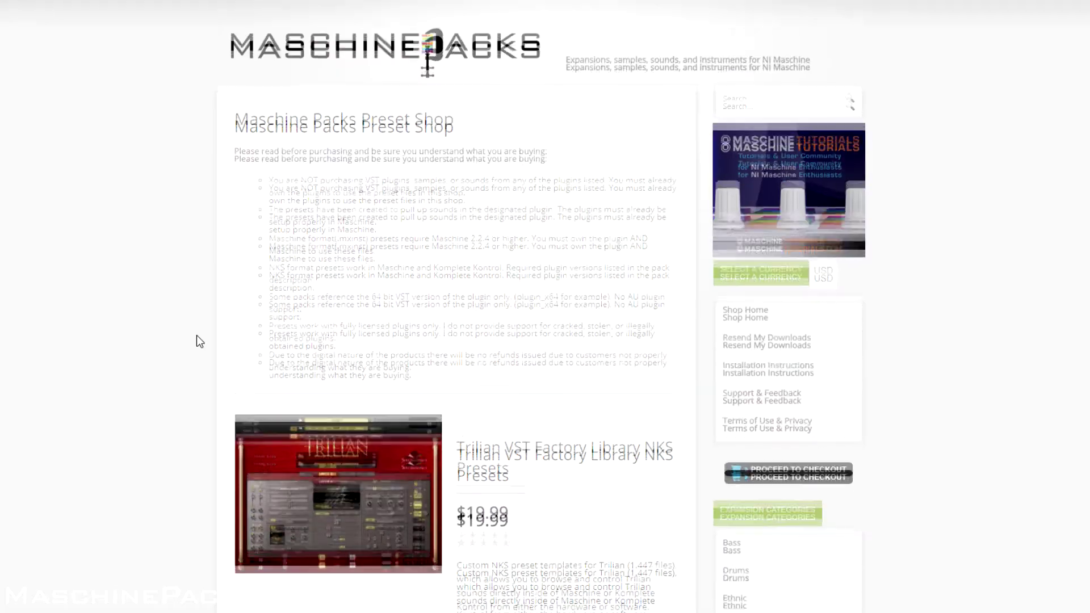
# Read the Trilian VST Factory Library NKS Presets product description, requirements and purchase notes in the Maschine Packs Preset Shop
pyautogui.scroll(-6, 196, 334)
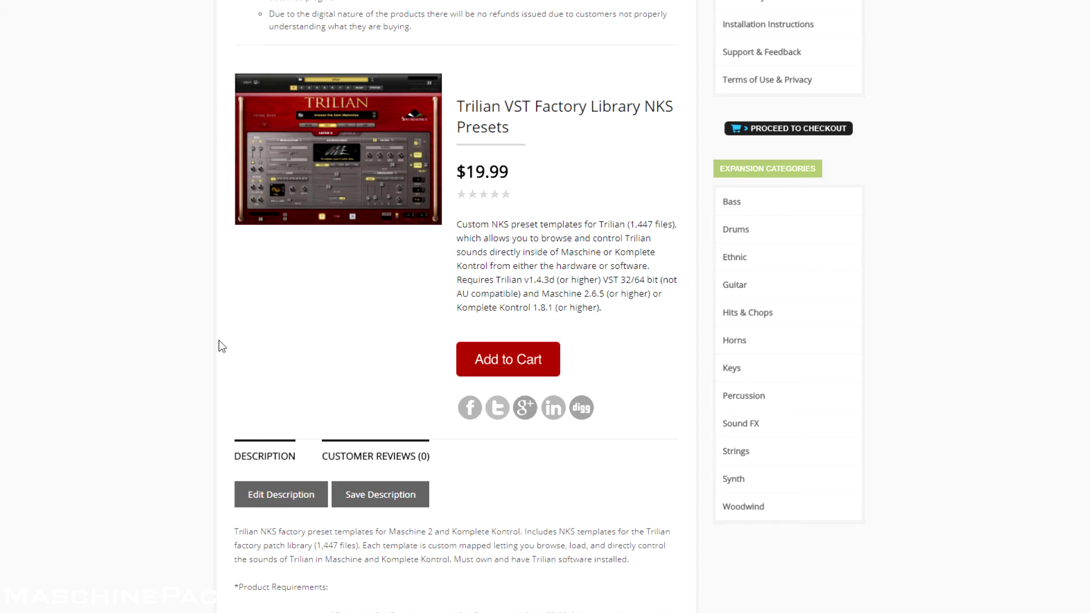
pyautogui.scroll(-2, 193, 344)
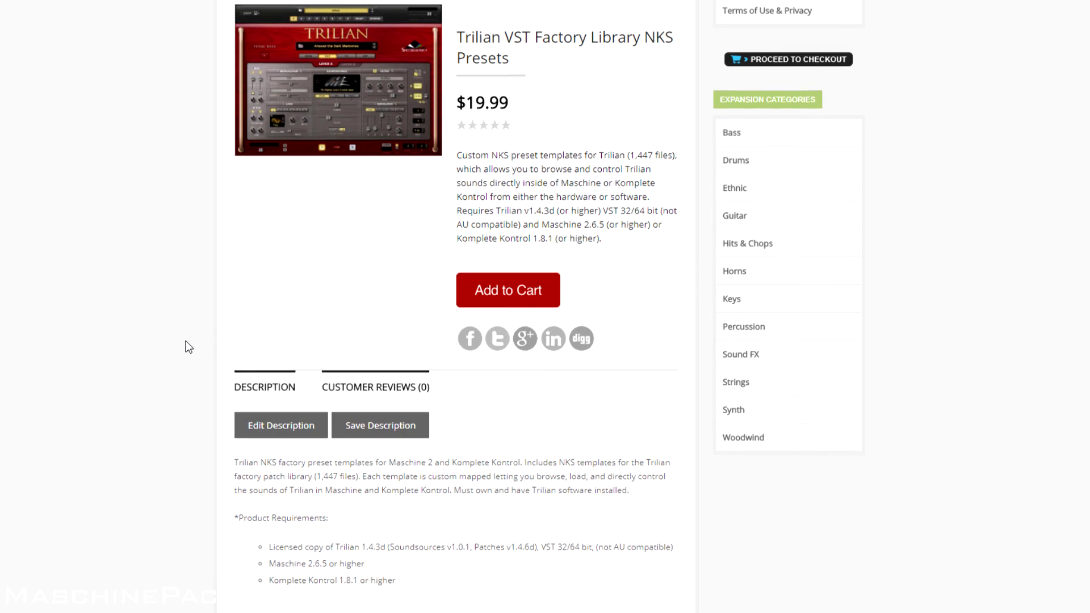
pyautogui.scroll(3, 188, 340)
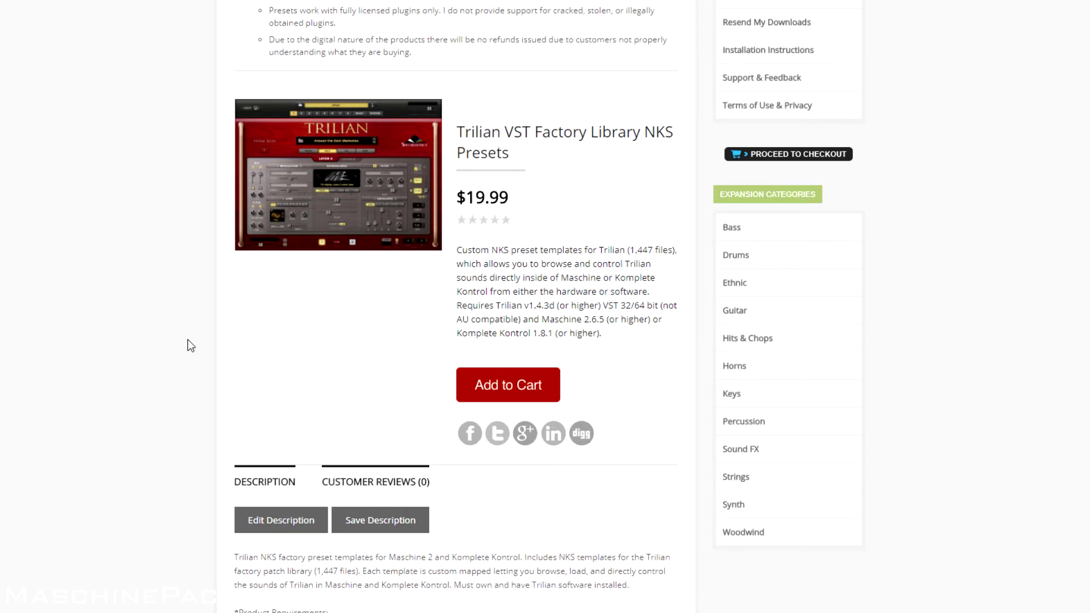
pyautogui.scroll(5, 191, 345)
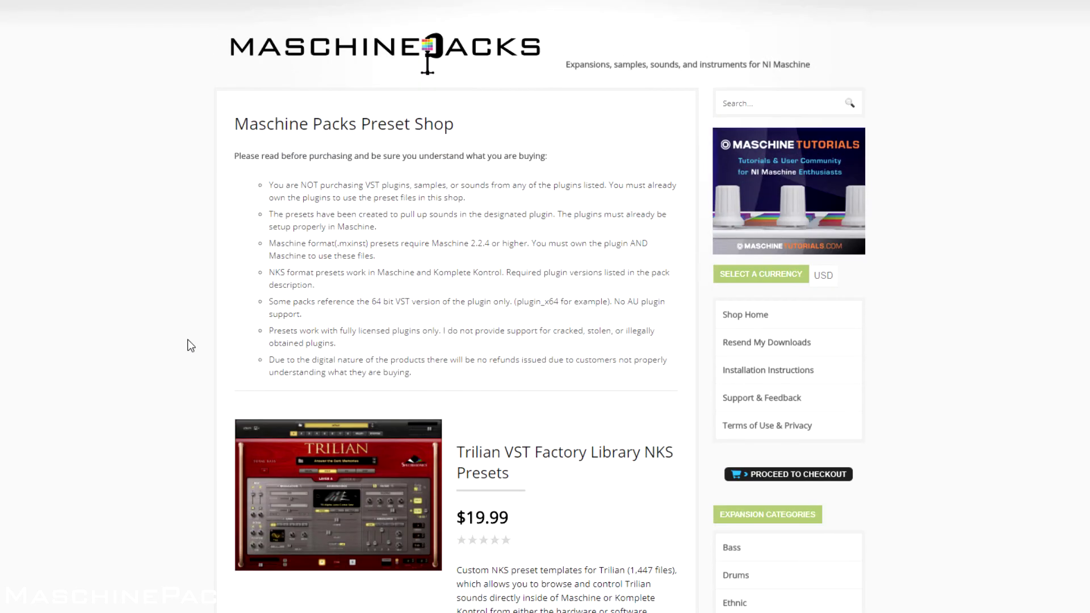
pyautogui.scroll(-5, 191, 345)
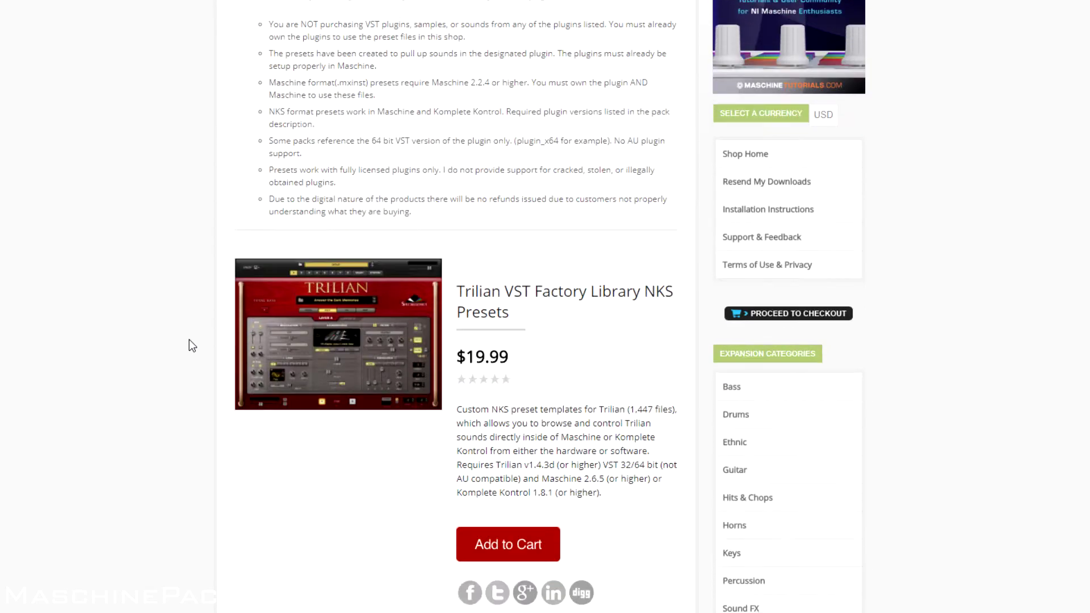